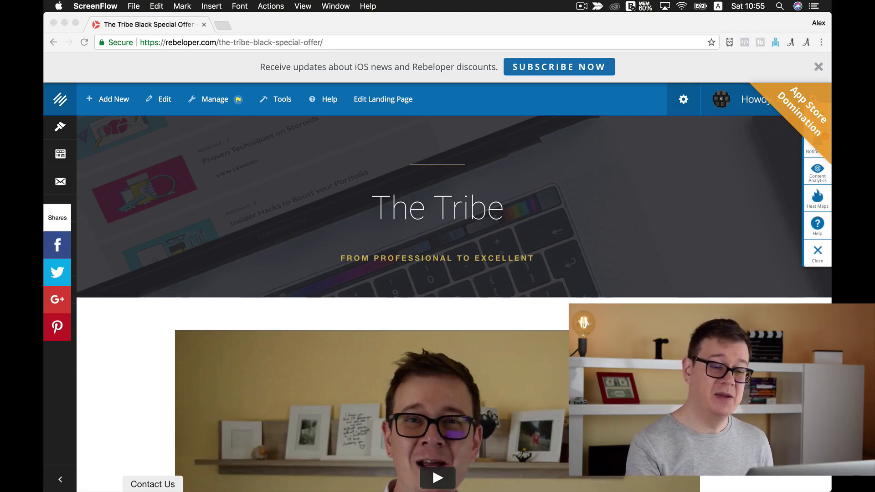
{"action": "scroll", "coordinate": [438, 307], "scroll_direction": "down", "scroll_amount": 1}
{"action": "scroll", "coordinate": [437, 308], "scroll_direction": "down", "scroll_amount": 1}
{"action": "scroll", "coordinate": [437, 308], "scroll_direction": "down", "scroll_amount": 1}
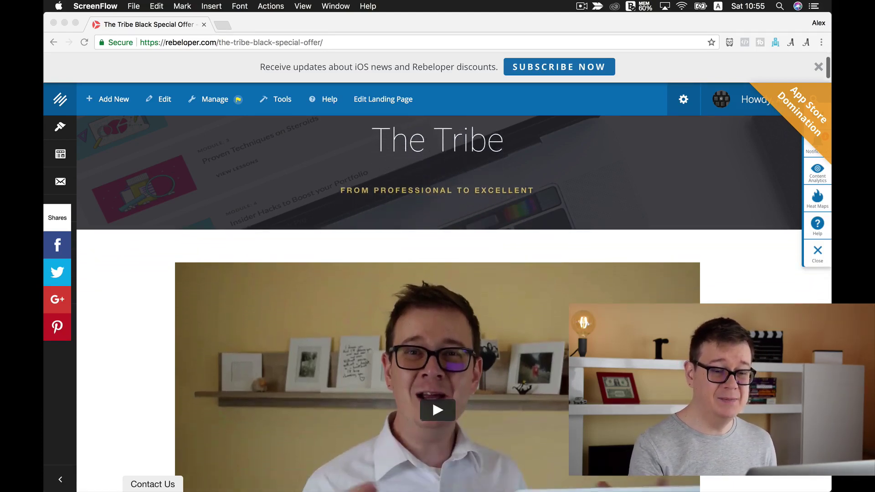
{"action": "scroll", "coordinate": [438, 307], "scroll_direction": "down", "scroll_amount": 3}
{"action": "scroll", "coordinate": [437, 304], "scroll_direction": "down", "scroll_amount": 3}
{"action": "scroll", "coordinate": [438, 304], "scroll_direction": "down", "scroll_amount": 1}
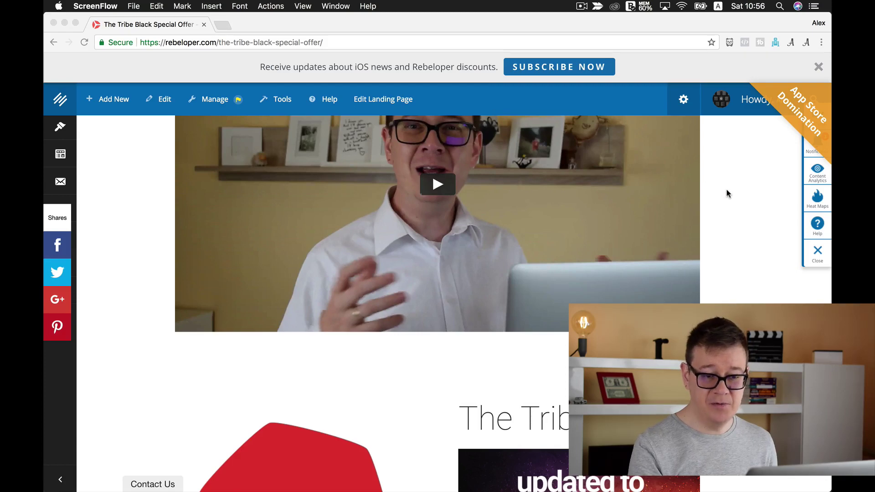
{"action": "scroll", "coordinate": [726, 193], "scroll_direction": "down", "scroll_amount": 1}
{"action": "scroll", "coordinate": [726, 193], "scroll_direction": "down", "scroll_amount": 5}
{"action": "scroll", "coordinate": [726, 193], "scroll_direction": "down", "scroll_amount": 3}
{"action": "scroll", "coordinate": [727, 193], "scroll_direction": "down", "scroll_amount": 2}
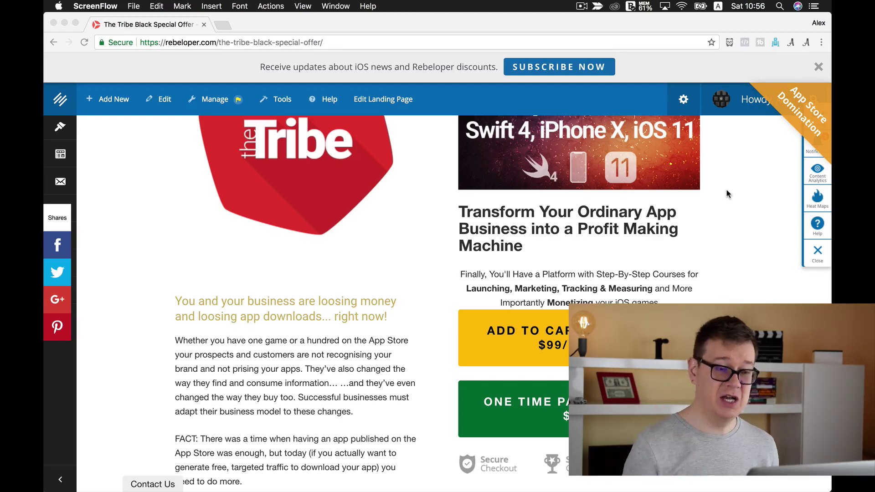
{"action": "scroll", "coordinate": [714, 197], "scroll_direction": "down", "scroll_amount": 4}
{"action": "scroll", "coordinate": [714, 197], "scroll_direction": "down", "scroll_amount": 5}
{"action": "scroll", "coordinate": [715, 197], "scroll_direction": "down", "scroll_amount": 3}
{"action": "scroll", "coordinate": [714, 197], "scroll_direction": "down", "scroll_amount": 5}
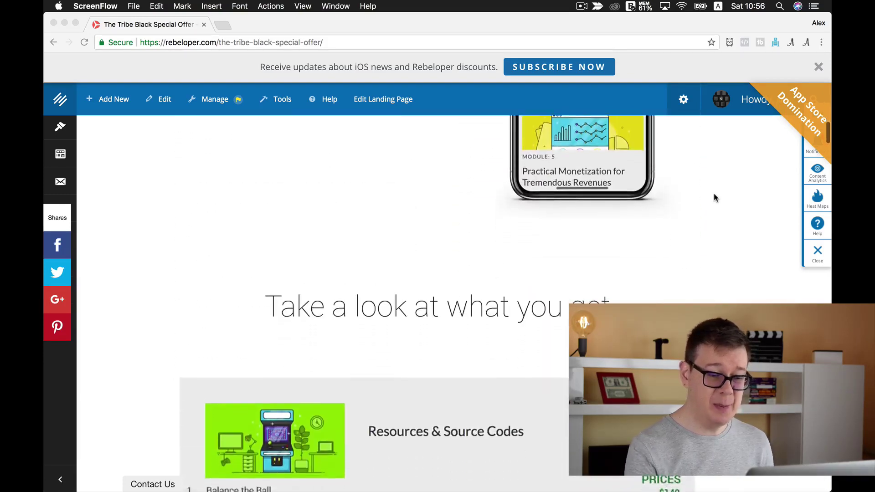
{"action": "scroll", "coordinate": [715, 197], "scroll_direction": "down", "scroll_amount": 5}
{"action": "scroll", "coordinate": [714, 198], "scroll_direction": "down", "scroll_amount": 2}
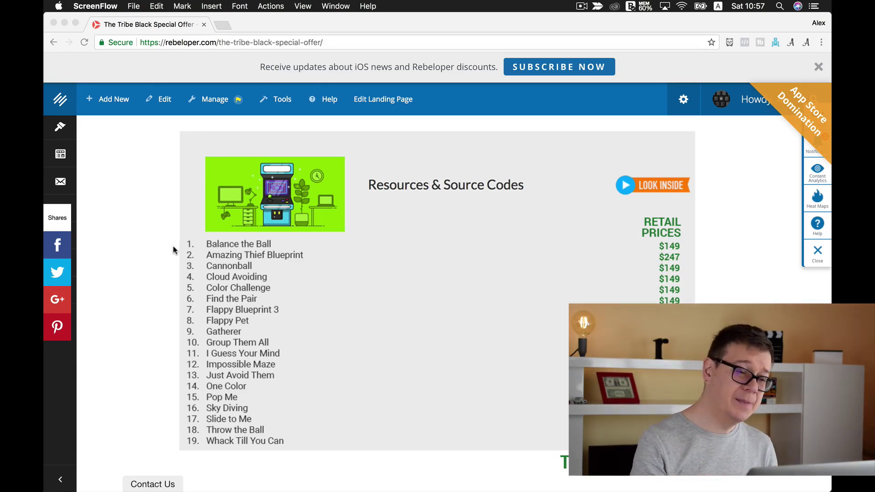
{"action": "scroll", "coordinate": [160, 250], "scroll_direction": "down", "scroll_amount": 5}
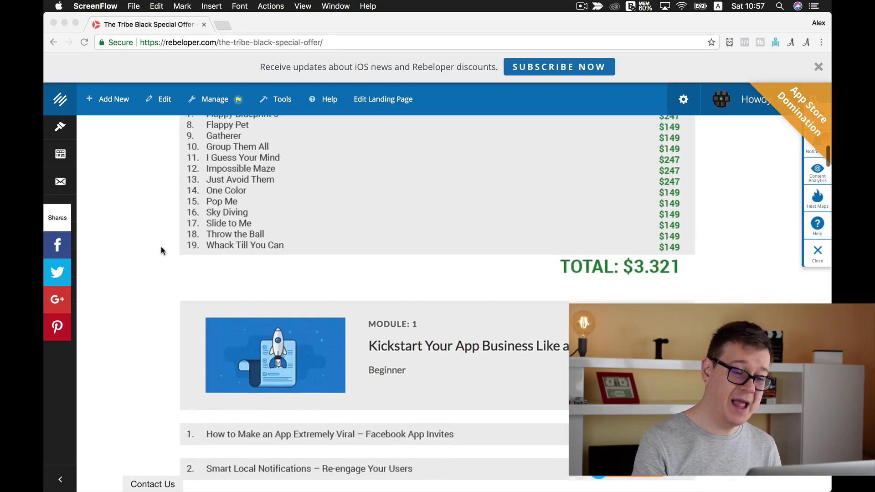
{"action": "scroll", "coordinate": [161, 250], "scroll_direction": "down", "scroll_amount": 4}
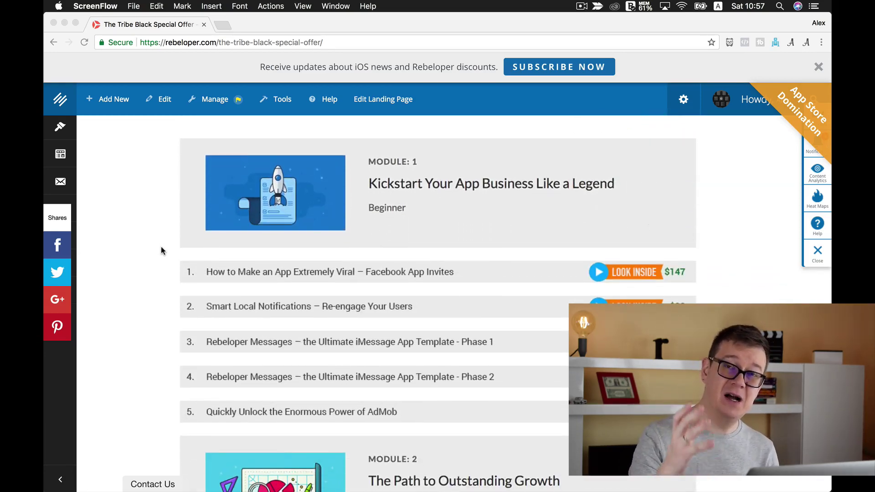
{"action": "scroll", "coordinate": [162, 250], "scroll_direction": "down", "scroll_amount": 1}
{"action": "scroll", "coordinate": [162, 250], "scroll_direction": "down", "scroll_amount": 7}
{"action": "scroll", "coordinate": [161, 250], "scroll_direction": "down", "scroll_amount": 7}
{"action": "scroll", "coordinate": [161, 250], "scroll_direction": "down", "scroll_amount": 7}
{"action": "scroll", "coordinate": [161, 250], "scroll_direction": "down", "scroll_amount": 4}
{"action": "scroll", "coordinate": [162, 250], "scroll_direction": "down", "scroll_amount": 3}
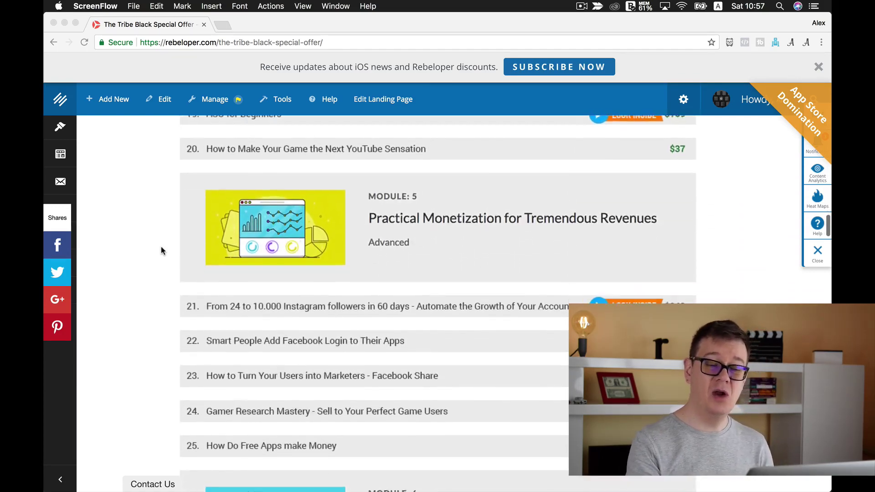
{"action": "scroll", "coordinate": [162, 251], "scroll_direction": "down", "scroll_amount": 1}
{"action": "scroll", "coordinate": [162, 250], "scroll_direction": "down", "scroll_amount": 4}
{"action": "scroll", "coordinate": [162, 250], "scroll_direction": "down", "scroll_amount": 4}
{"action": "scroll", "coordinate": [162, 250], "scroll_direction": "down", "scroll_amount": 8}
{"action": "scroll", "coordinate": [162, 250], "scroll_direction": "down", "scroll_amount": 3}
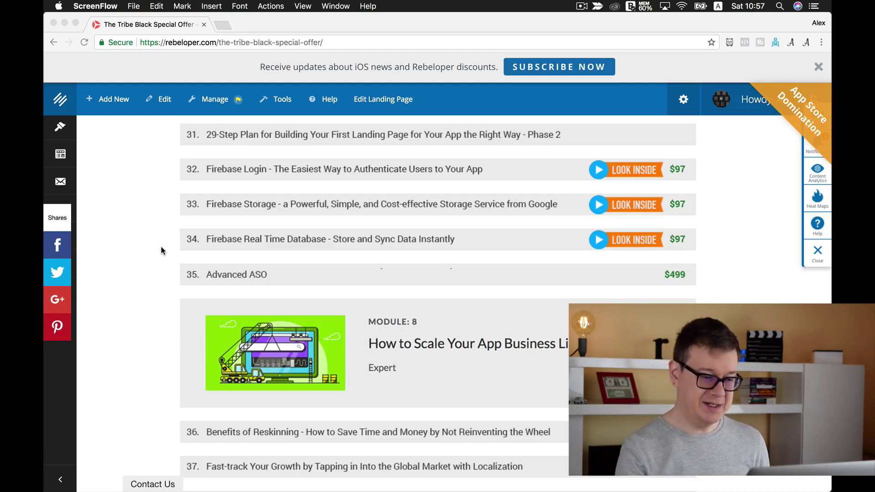
{"action": "scroll", "coordinate": [160, 251], "scroll_direction": "down", "scroll_amount": 5}
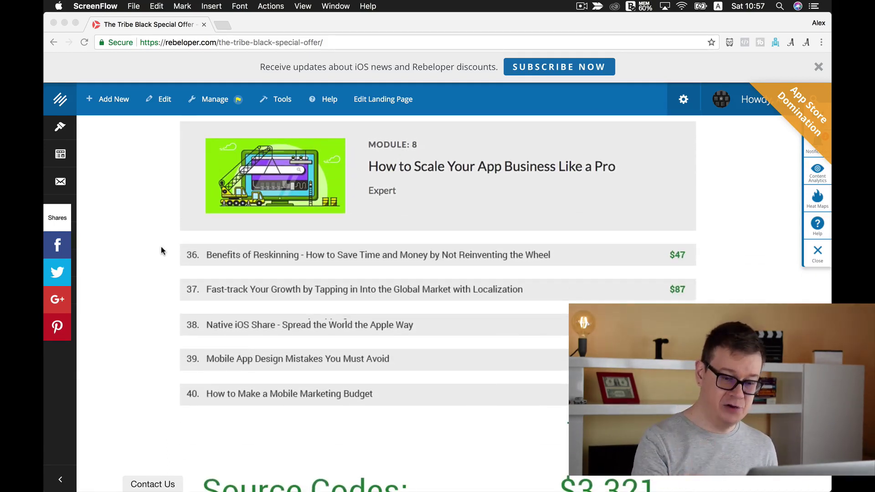
{"action": "scroll", "coordinate": [161, 250], "scroll_direction": "up", "scroll_amount": 1}
{"action": "scroll", "coordinate": [161, 250], "scroll_direction": "up", "scroll_amount": 6}
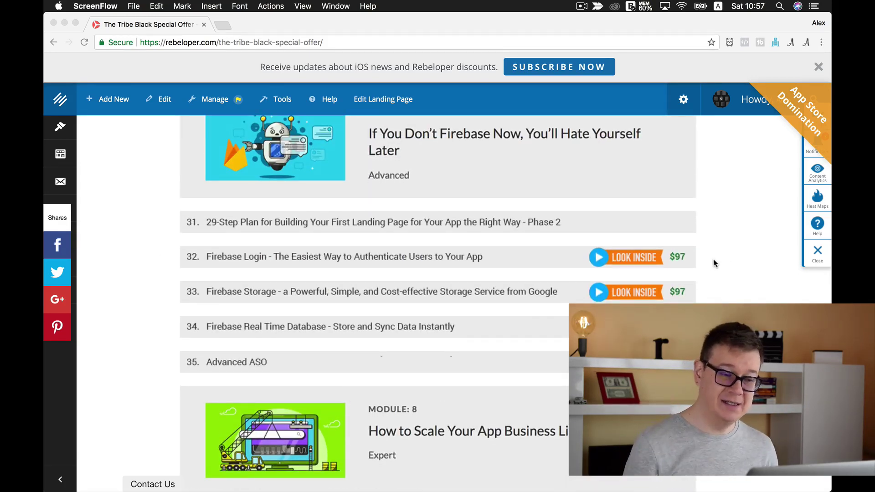
{"action": "scroll", "coordinate": [713, 264], "scroll_direction": "down", "scroll_amount": 5}
{"action": "scroll", "coordinate": [713, 263], "scroll_direction": "down", "scroll_amount": 1}
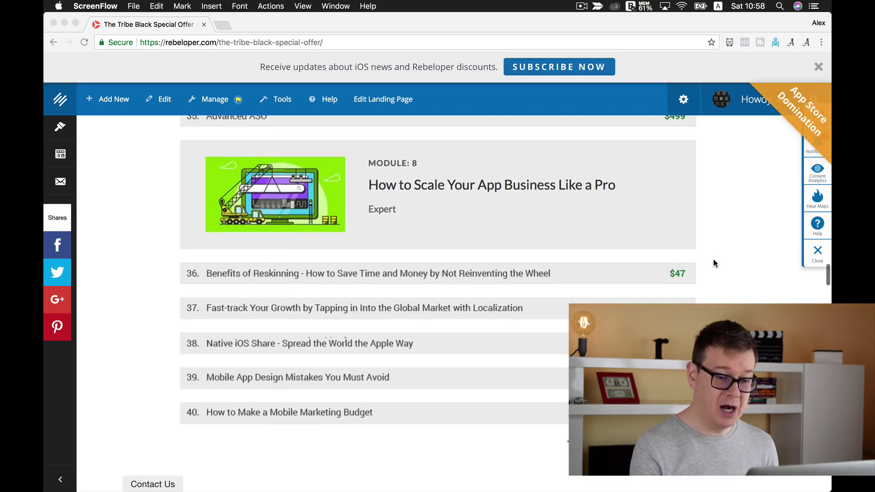
{"action": "scroll", "coordinate": [714, 263], "scroll_direction": "down", "scroll_amount": 3}
{"action": "scroll", "coordinate": [714, 263], "scroll_direction": "down", "scroll_amount": 5}
{"action": "scroll", "coordinate": [713, 262], "scroll_direction": "down", "scroll_amount": 1}
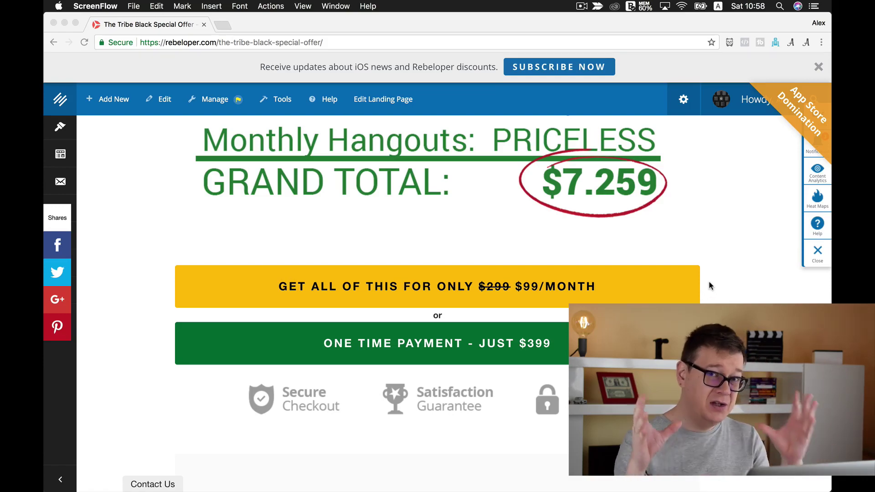
{"action": "scroll", "coordinate": [709, 286], "scroll_direction": "up", "scroll_amount": 1}
{"action": "scroll", "coordinate": [709, 286], "scroll_direction": "up", "scroll_amount": 10}
{"action": "scroll", "coordinate": [709, 286], "scroll_direction": "up", "scroll_amount": 5}
{"action": "scroll", "coordinate": [709, 285], "scroll_direction": "up", "scroll_amount": 5}
{"action": "scroll", "coordinate": [709, 286], "scroll_direction": "up", "scroll_amount": 5}
{"action": "scroll", "coordinate": [709, 286], "scroll_direction": "up", "scroll_amount": 5}
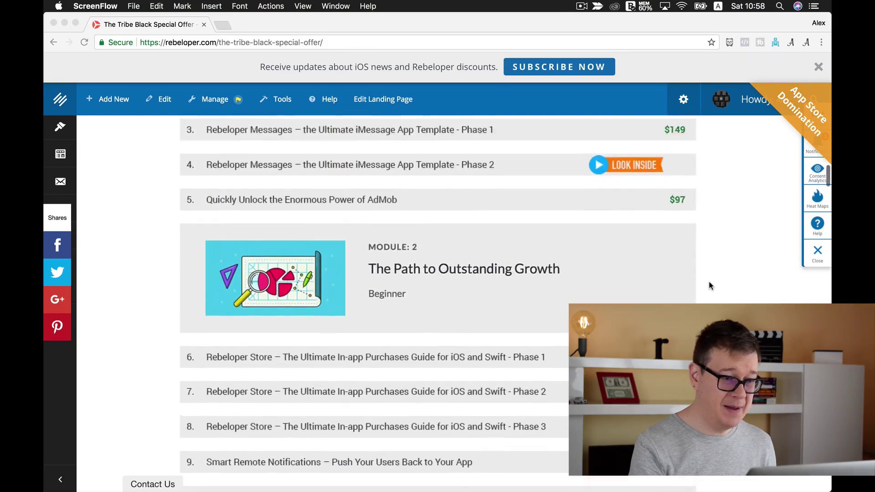
{"action": "scroll", "coordinate": [708, 285], "scroll_direction": "up", "scroll_amount": 5}
{"action": "scroll", "coordinate": [709, 286], "scroll_direction": "up", "scroll_amount": 5}
{"action": "scroll", "coordinate": [708, 285], "scroll_direction": "up", "scroll_amount": 1}
{"action": "scroll", "coordinate": [709, 286], "scroll_direction": "up", "scroll_amount": 2}
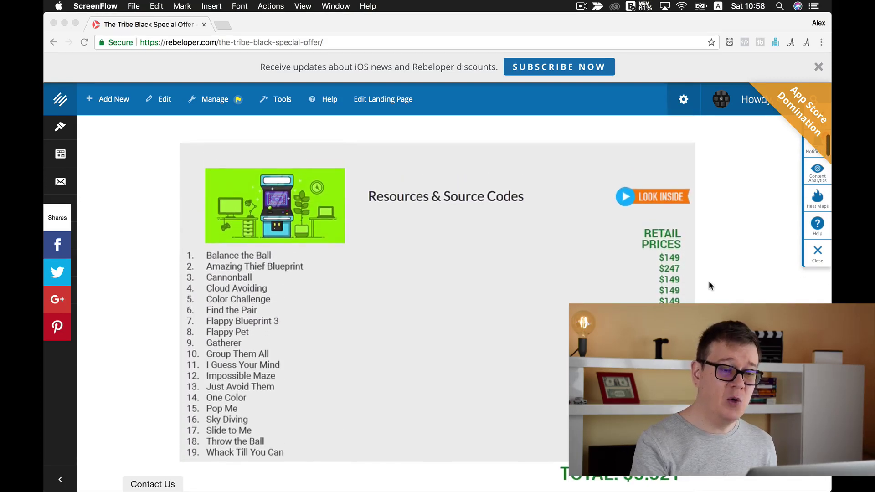